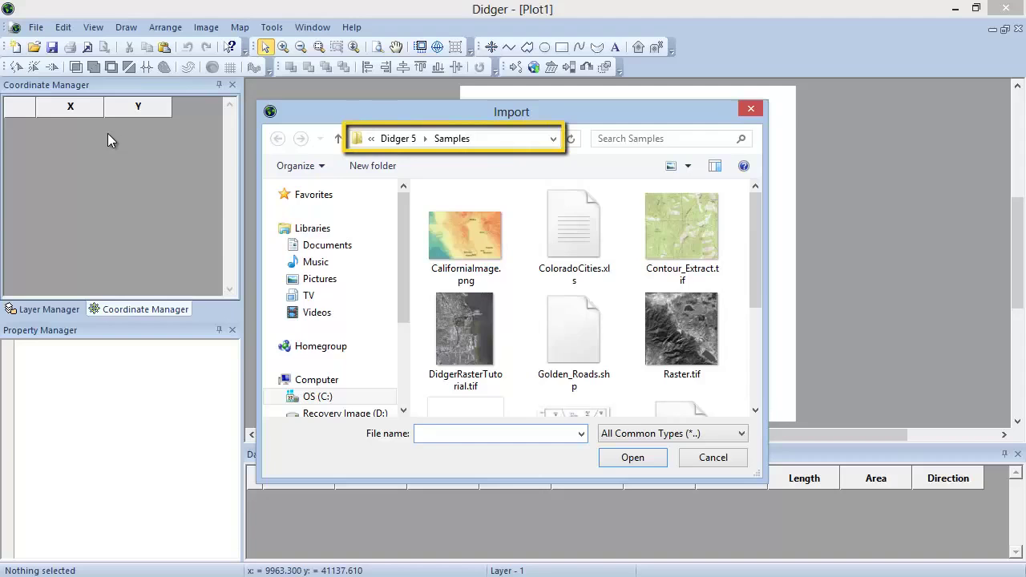
Import the Golden_Roads.shp file from the Didger 5 Samples folder into the plot.
{"action": "left_click", "coordinate": [560, 333]}
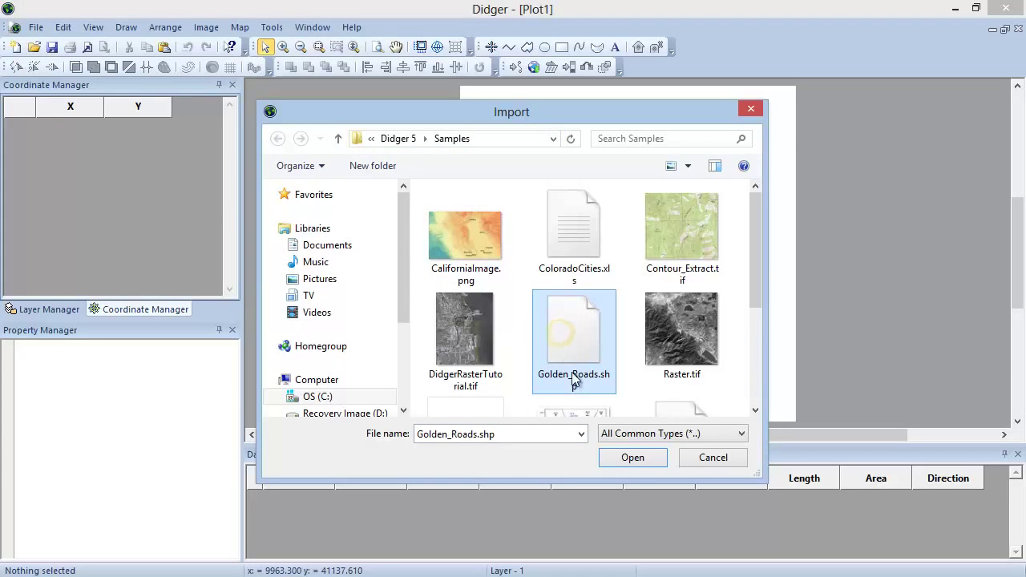
{"action": "left_click", "coordinate": [647, 458]}
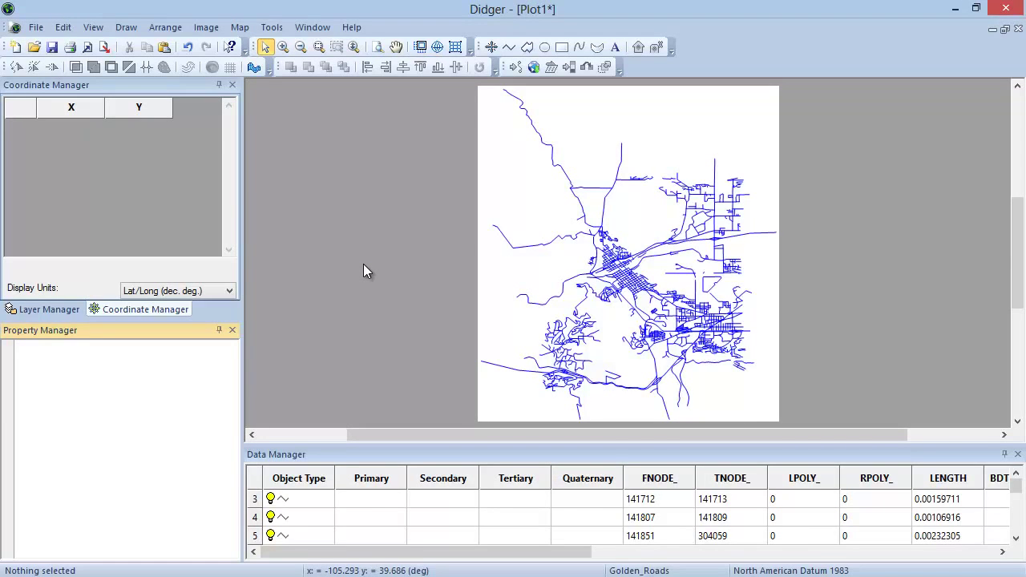
Start an online map download and choose the USGS_EROS_Ortho_NAIP layer from NAIP Color Imagery for US as the data source.
{"action": "left_click", "coordinate": [206, 27]}
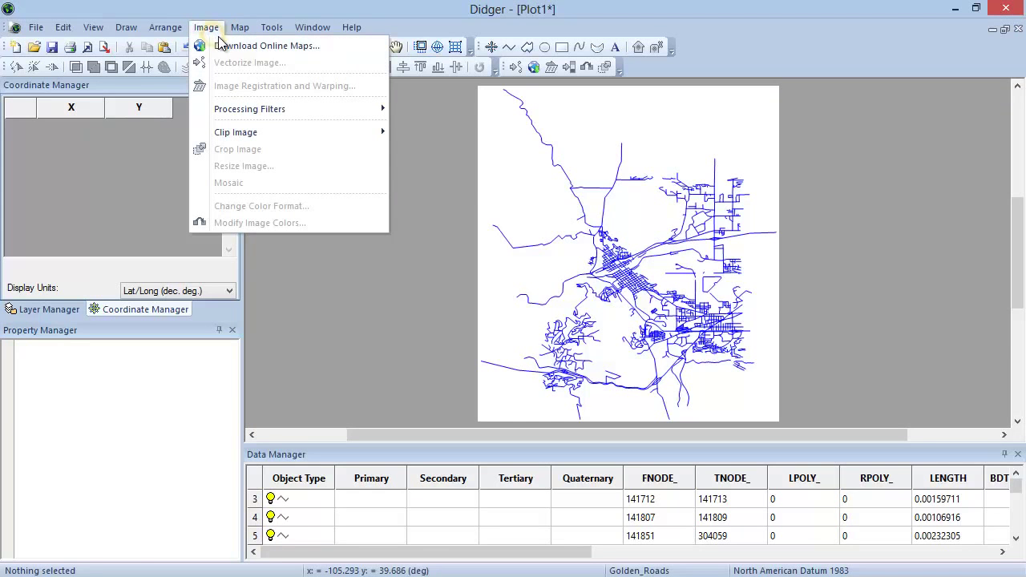
{"action": "left_click", "coordinate": [337, 47]}
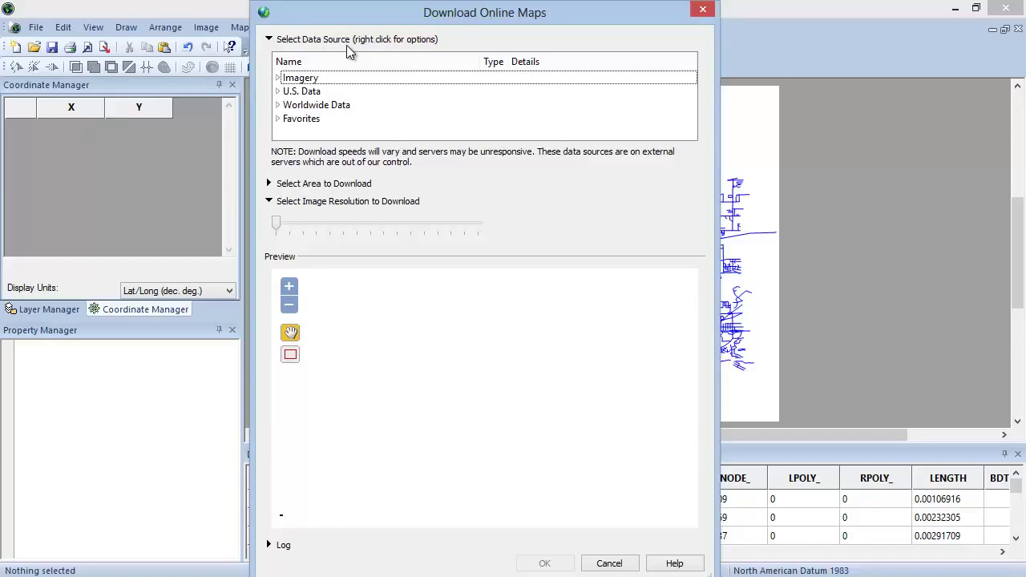
{"action": "left_click", "coordinate": [278, 77]}
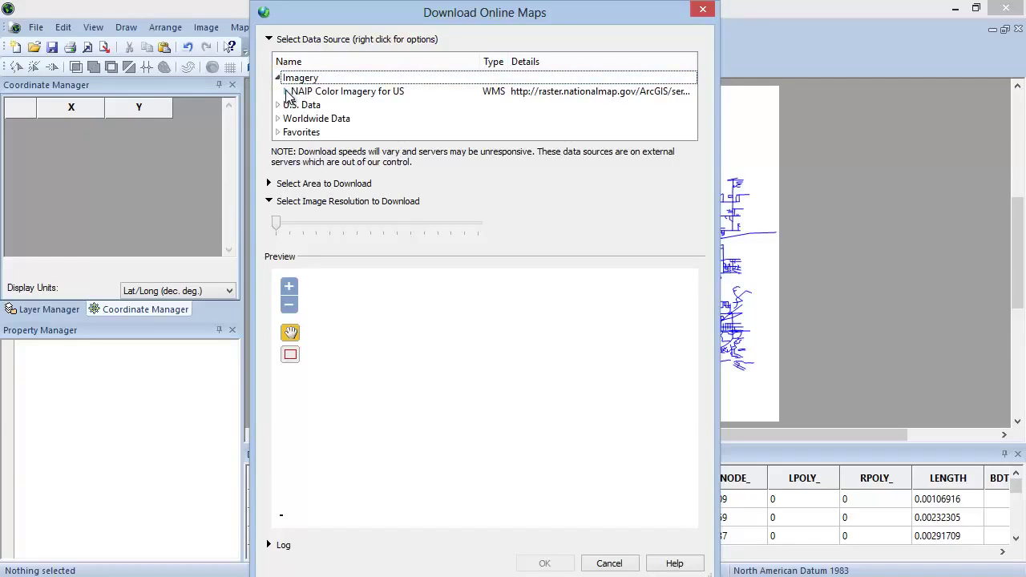
{"action": "left_click", "coordinate": [286, 91]}
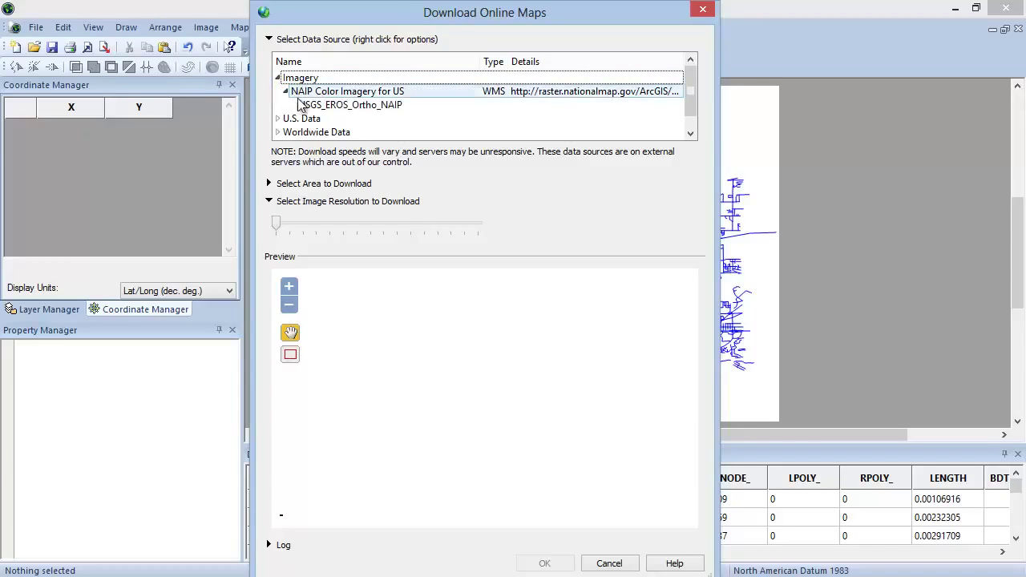
{"action": "left_click", "coordinate": [313, 106]}
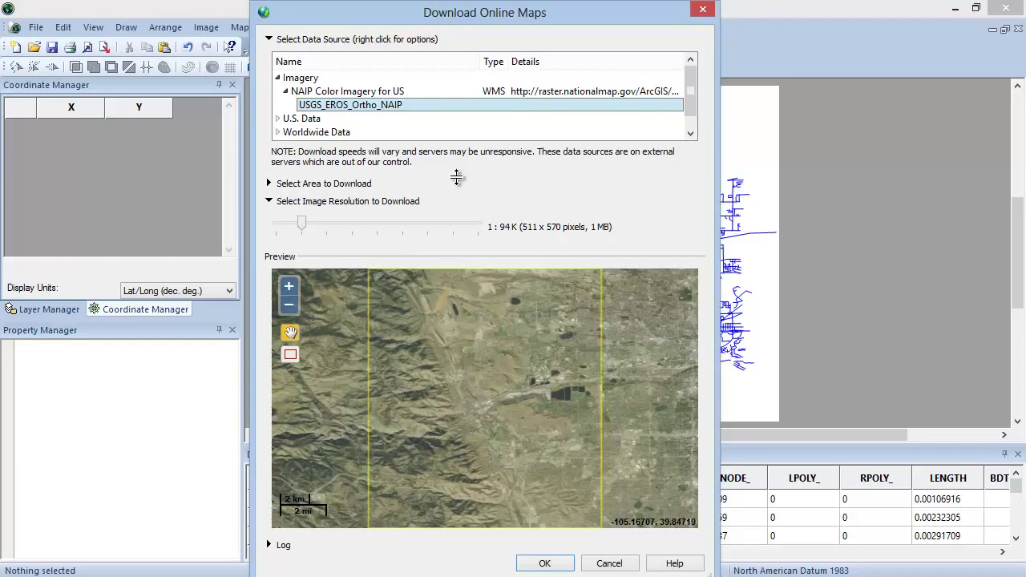
Set the image resolution to 1 : 47 K for the specified latitude/longitude extents and download the aerial imagery.
{"action": "left_click", "coordinate": [269, 184]}
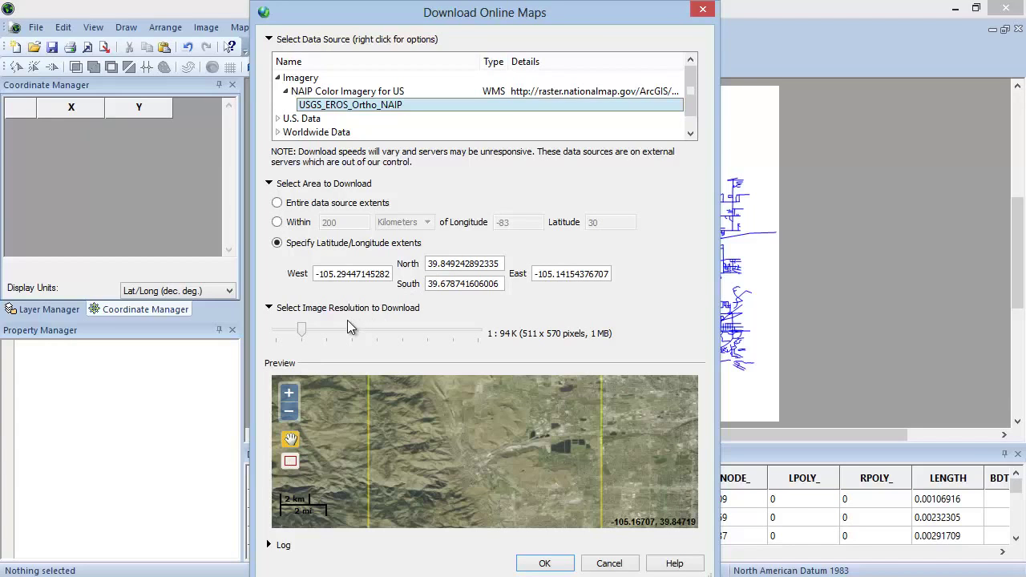
{"action": "left_click_drag", "start_coordinate": [306, 337], "coordinate": [327, 339]}
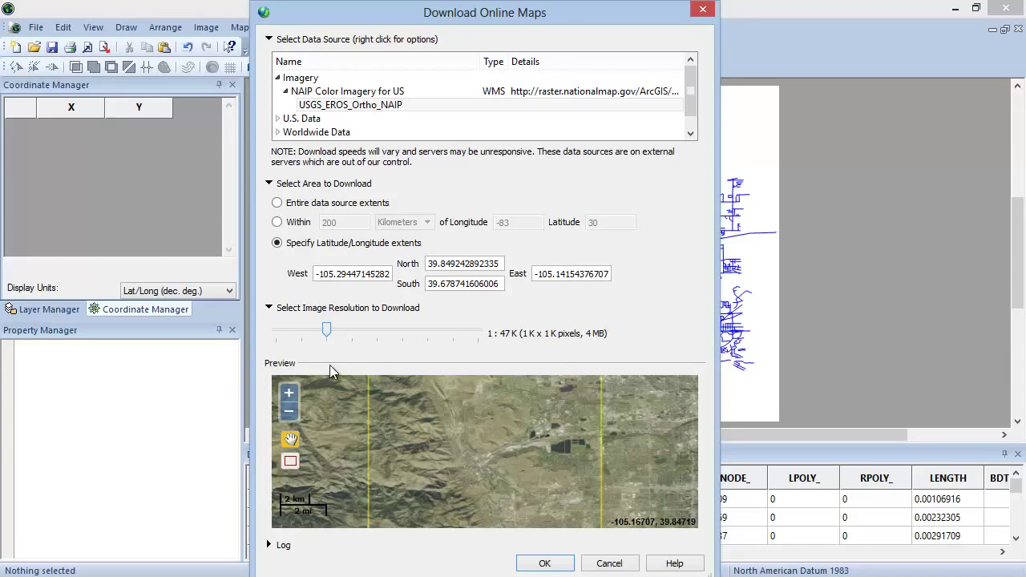
{"action": "left_click", "coordinate": [269, 546]}
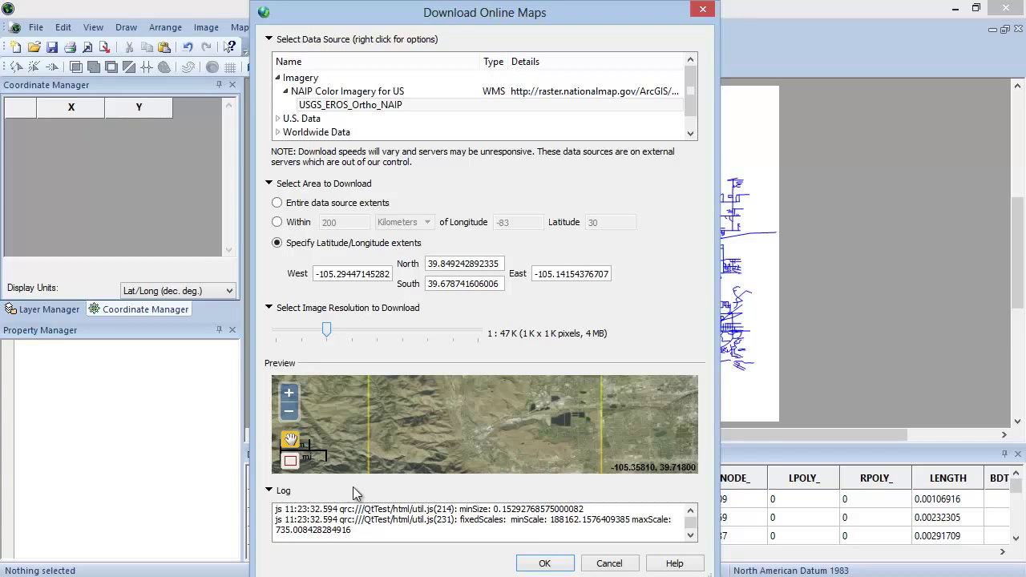
{"action": "left_click", "coordinate": [270, 490]}
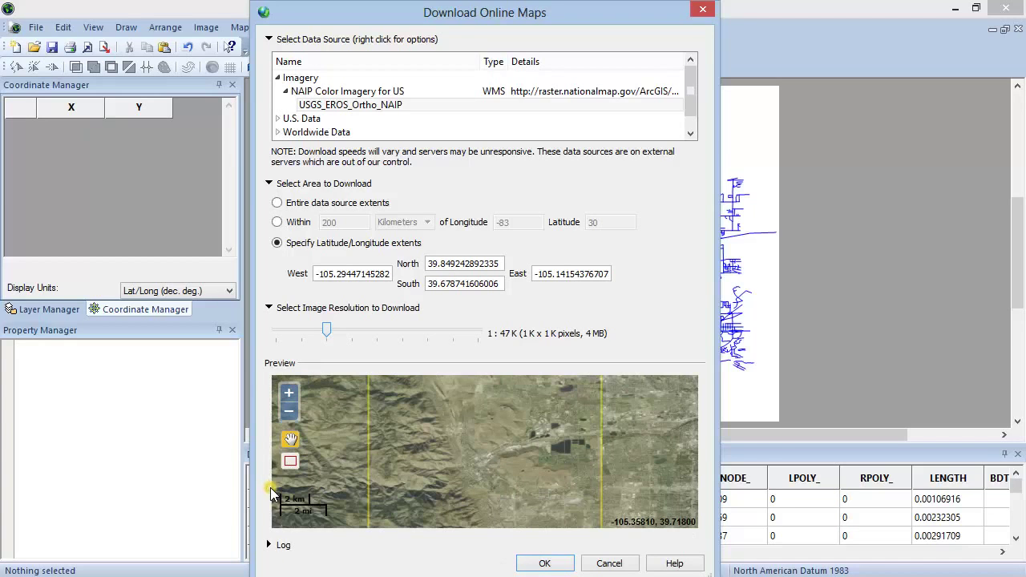
{"action": "left_click", "coordinate": [523, 566]}
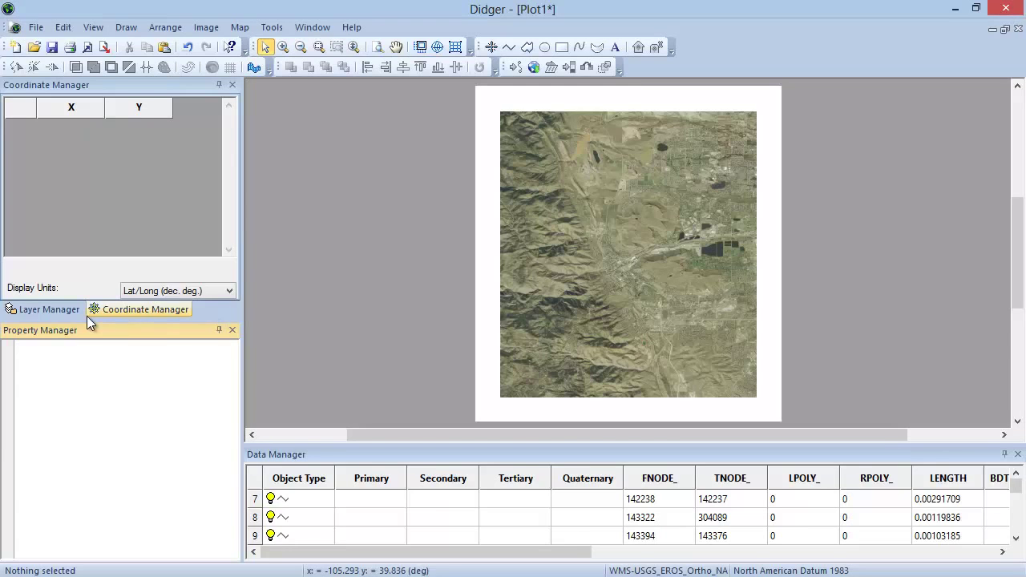
Move the WMS-USGS_EROS imagery layer below Golden_Roads, and display the selected aerial image's corner coordinates.
{"action": "left_click", "coordinate": [60, 309]}
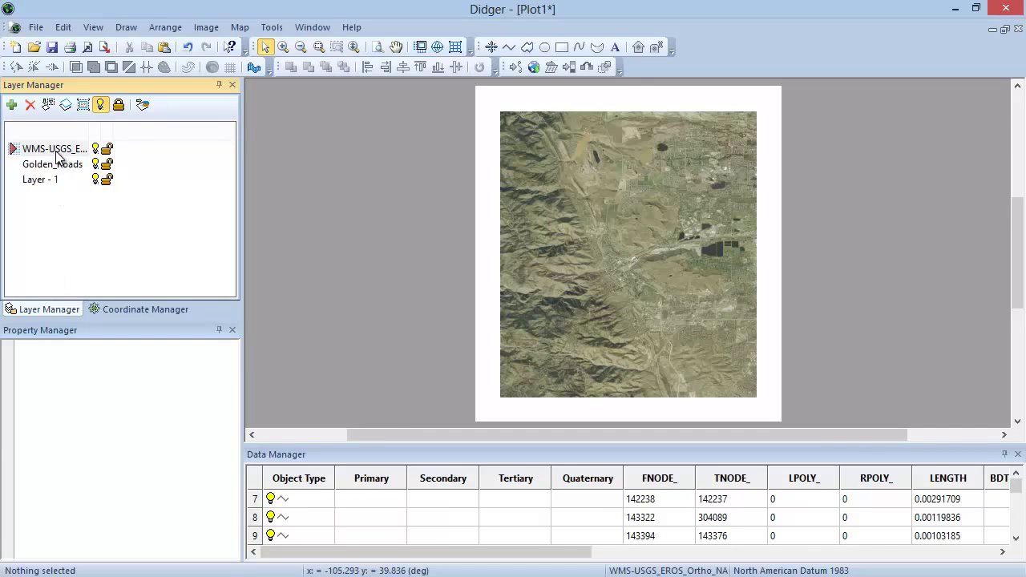
{"action": "left_click_drag", "start_coordinate": [56, 154], "coordinate": [56, 172]}
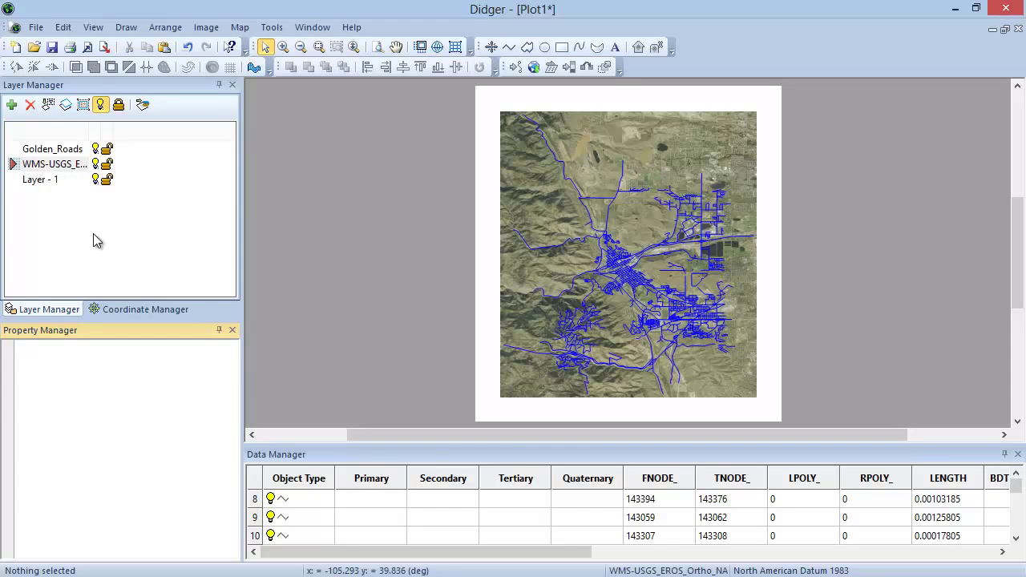
{"action": "left_click", "coordinate": [511, 317]}
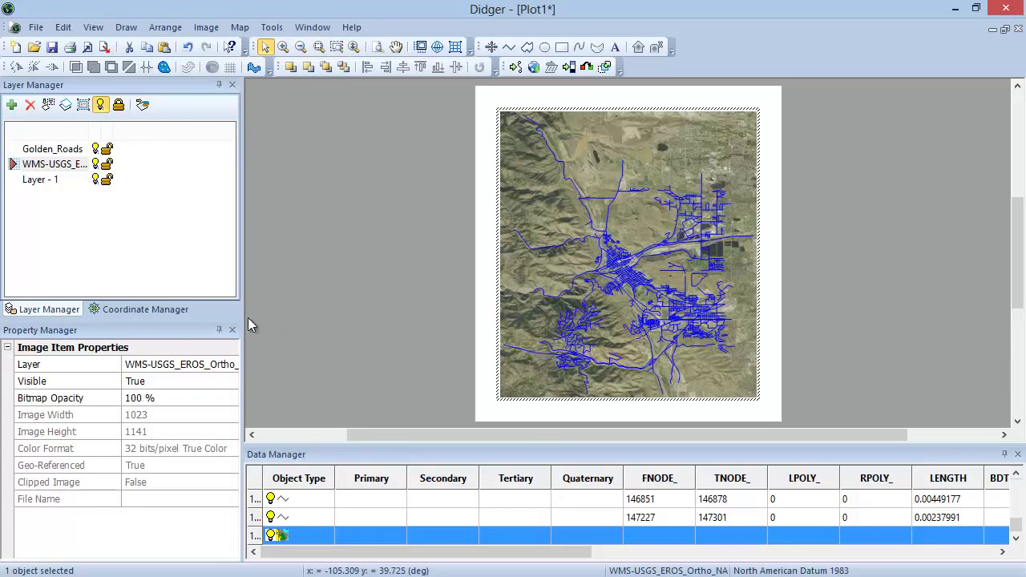
{"action": "left_click", "coordinate": [140, 309]}
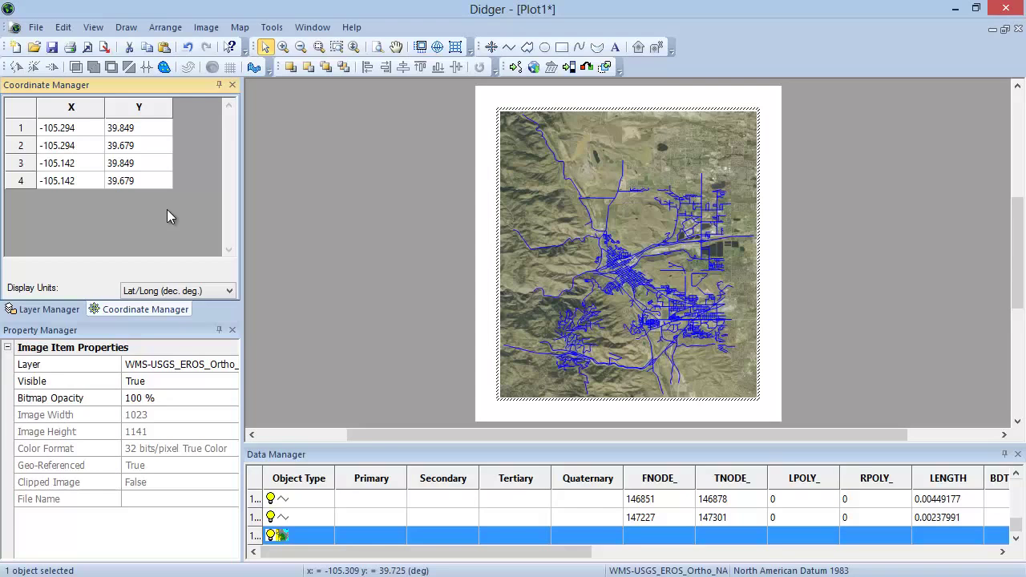
Start another online map download and choose the muni_2013 layer from the DRCOG source in U.S. Data.
{"action": "left_click", "coordinate": [205, 28]}
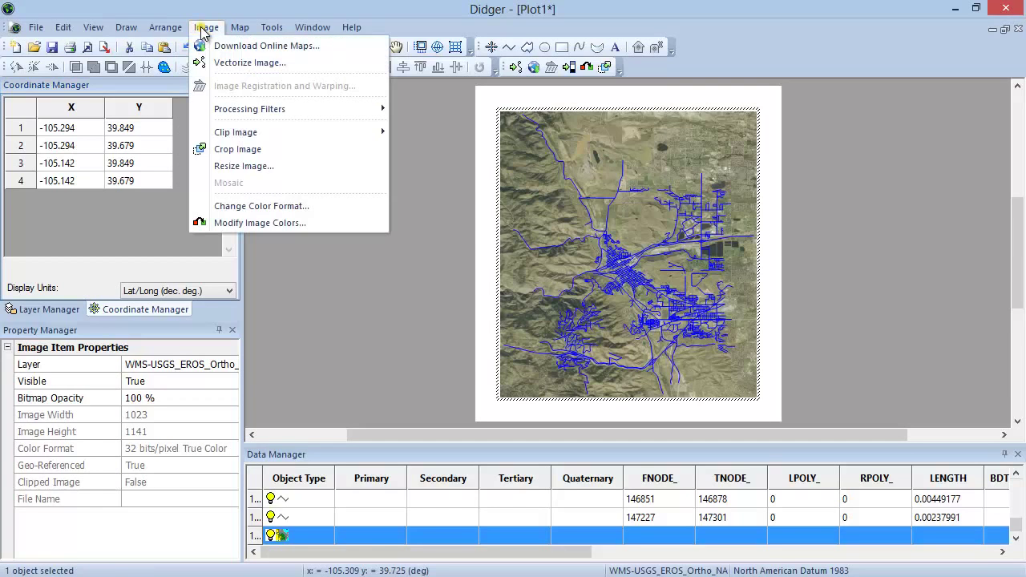
{"action": "left_click", "coordinate": [342, 45]}
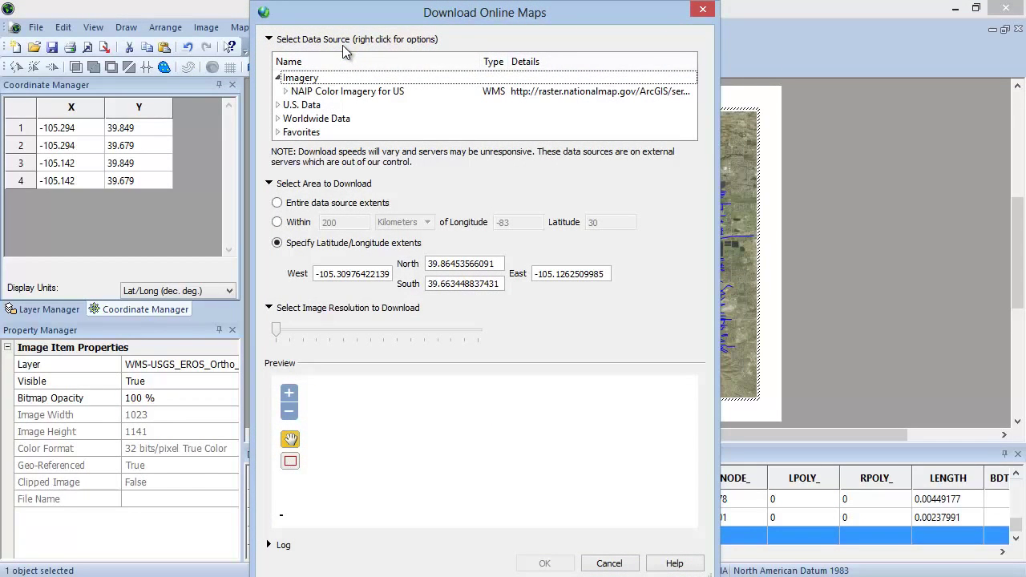
{"action": "left_click", "coordinate": [279, 106]}
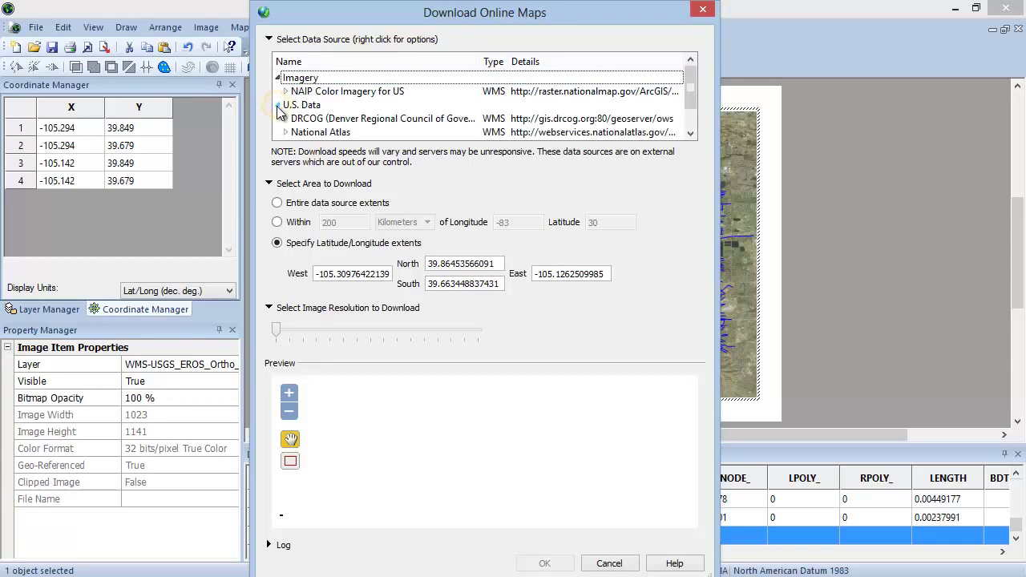
{"action": "left_click", "coordinate": [285, 119]}
{"action": "left_click_drag", "start_coordinate": [691, 70], "coordinate": [691, 116]}
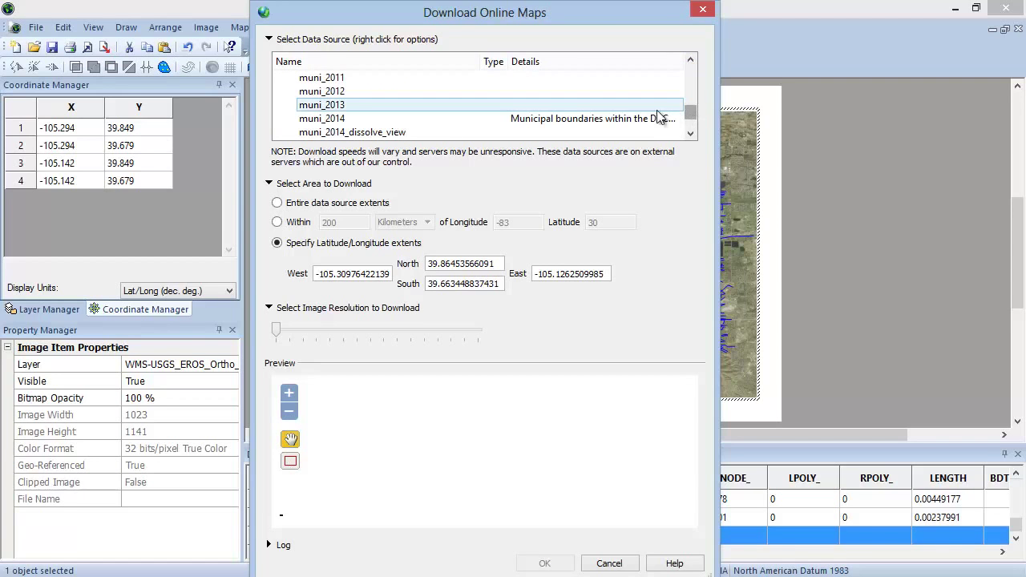
{"action": "left_click", "coordinate": [620, 106]}
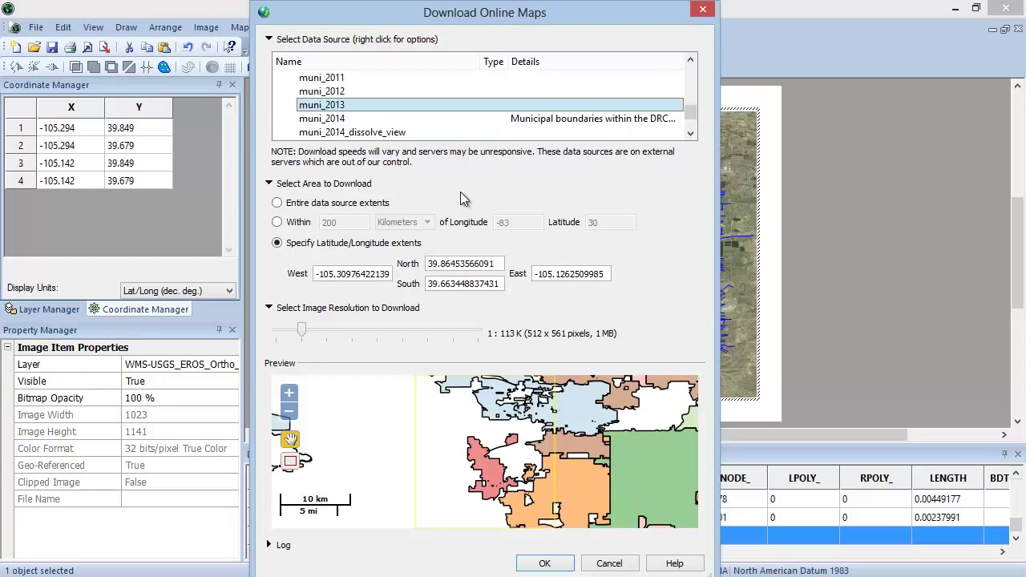
Set the download extents to North 39.849, South 39.679, East -105.142 and West -105.294, and download the muni_2013 map.
{"action": "left_click_drag", "start_coordinate": [498, 265], "coordinate": [554, 275]}
{"action": "key", "text": "BackSpace"}
{"action": "key", "text": "BackSpace"}
{"action": "type", "text": "49"}
{"action": "type", "text": ".679"}
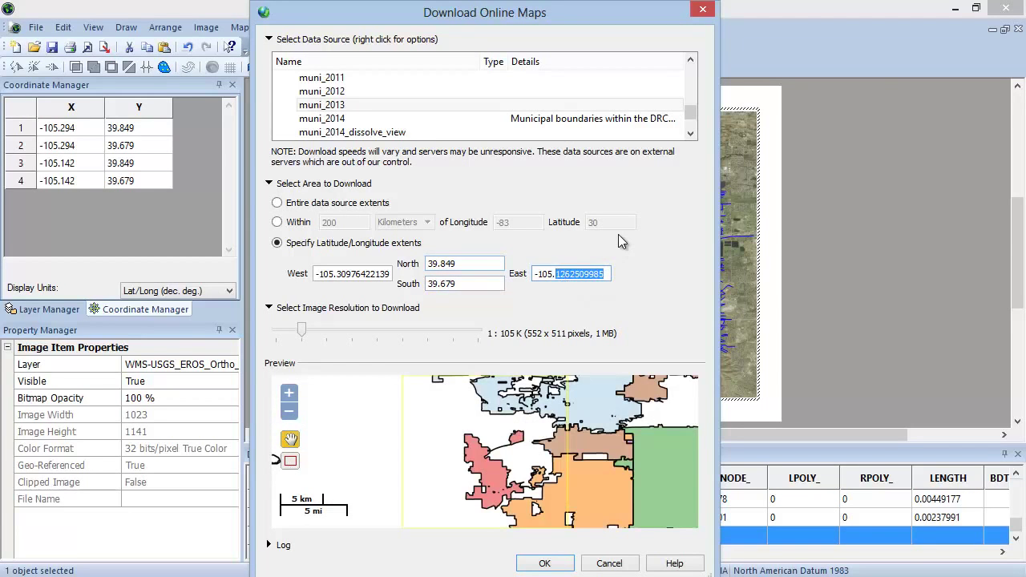
{"action": "type", "text": ".142"}
{"action": "left_click_drag", "start_coordinate": [340, 274], "coordinate": [483, 279]}
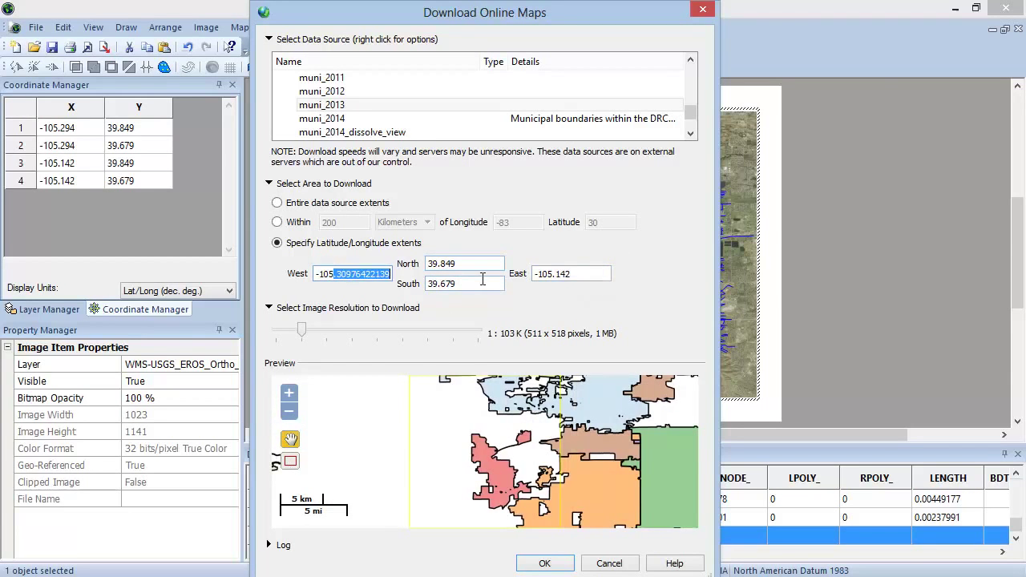
{"action": "type", "text": ".294"}
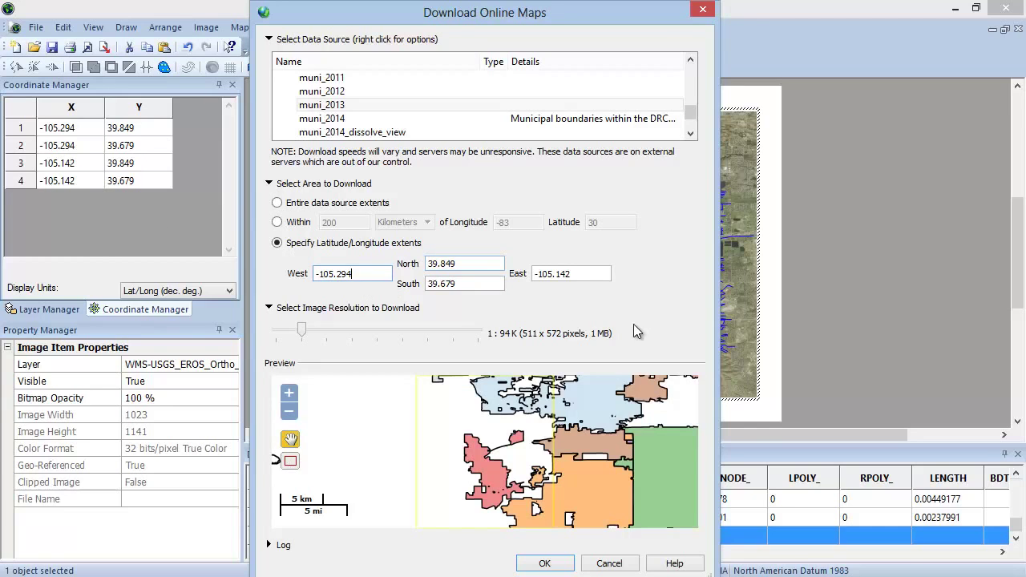
{"action": "left_click", "coordinate": [541, 564]}
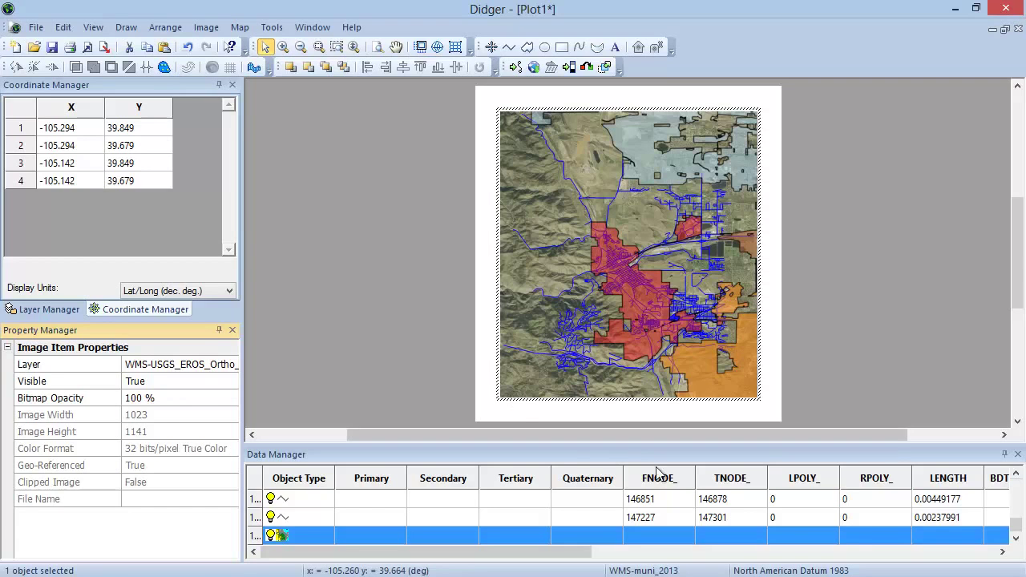
Select the muni_2013 image in the object table and set its bitmap opacity to 50 %.
{"action": "scroll", "coordinate": [1017, 517], "scroll_direction": "up", "scroll_amount": 3}
{"action": "scroll", "coordinate": [1017, 518], "scroll_direction": "up", "scroll_amount": 3}
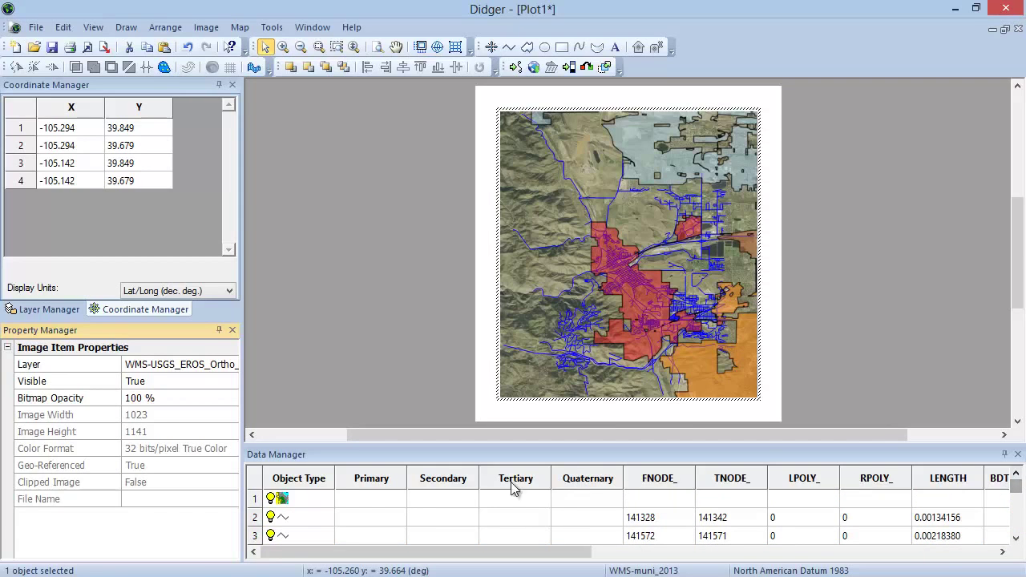
{"action": "left_click", "coordinate": [299, 496]}
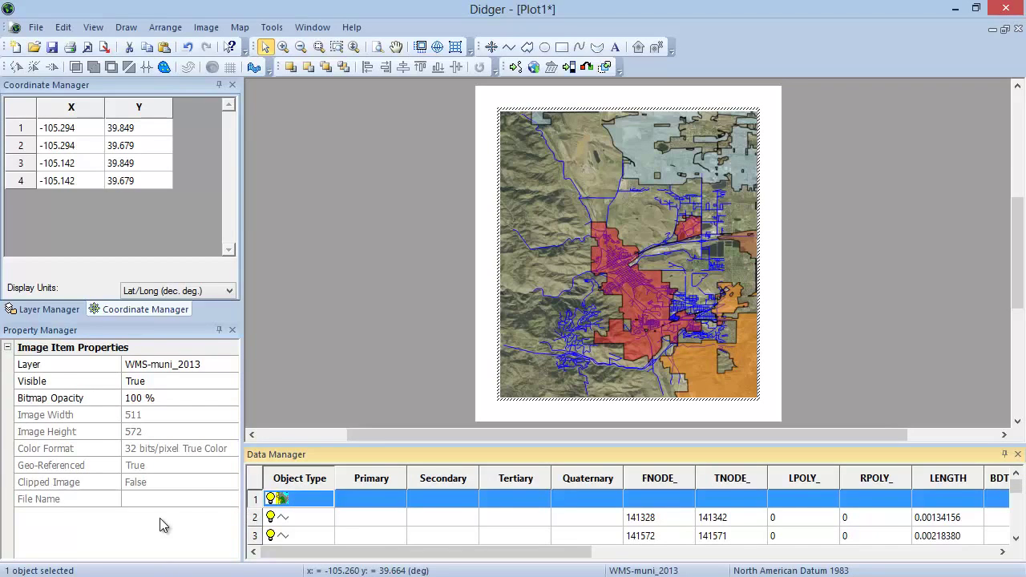
{"action": "left_click", "coordinate": [136, 398]}
{"action": "key", "text": "Home"}
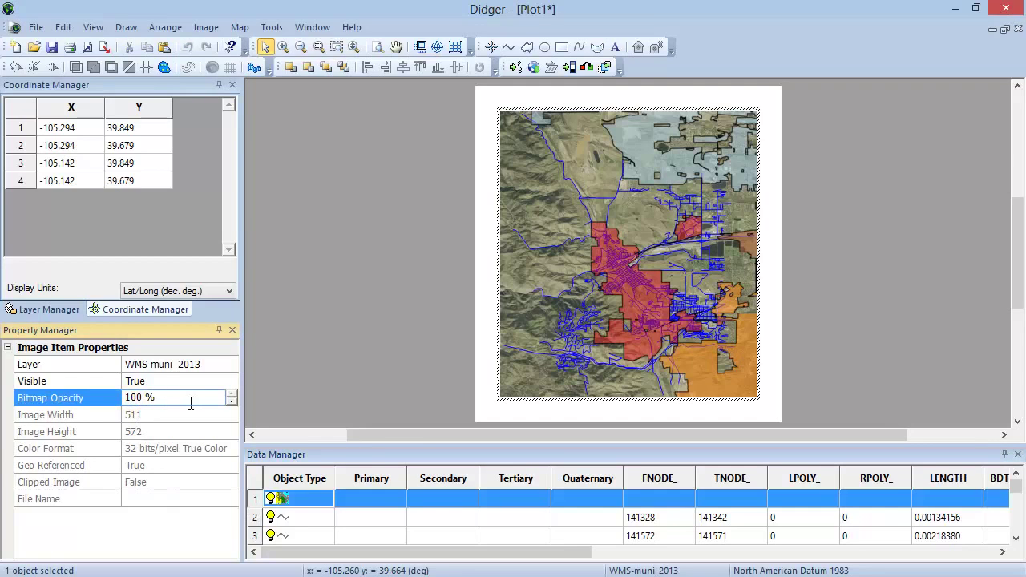
{"action": "key", "text": "Delete"}
{"action": "key", "text": "Delete"}
{"action": "type", "text": "5"}
{"action": "key", "text": "Return"}
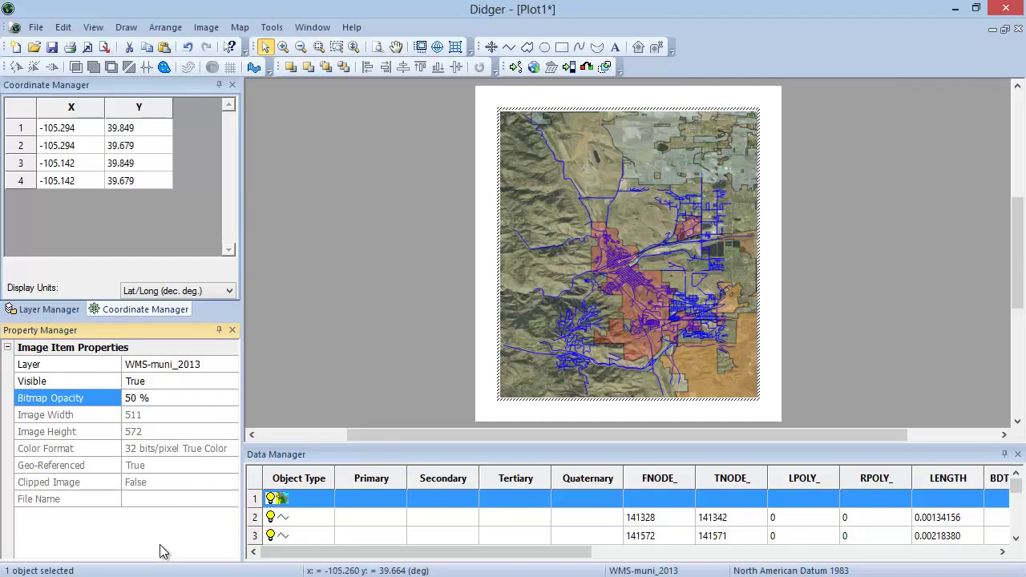
Select the first road polyline in the object table and set its line opacity to 70 %.
{"action": "left_click", "coordinate": [293, 518]}
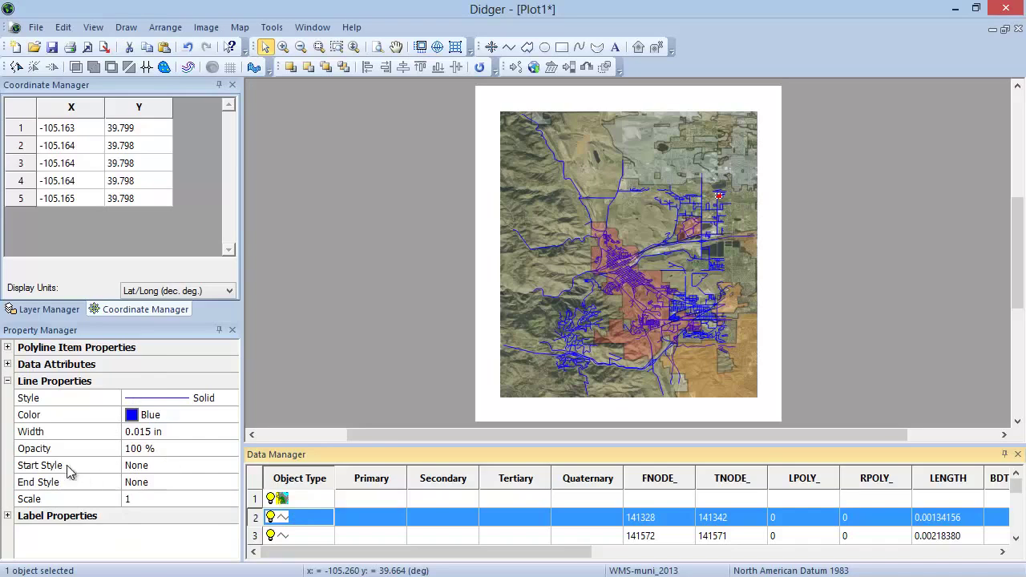
{"action": "left_click", "coordinate": [134, 454]}
{"action": "key", "text": "BackSpace"}
{"action": "key", "text": "BackSpace"}
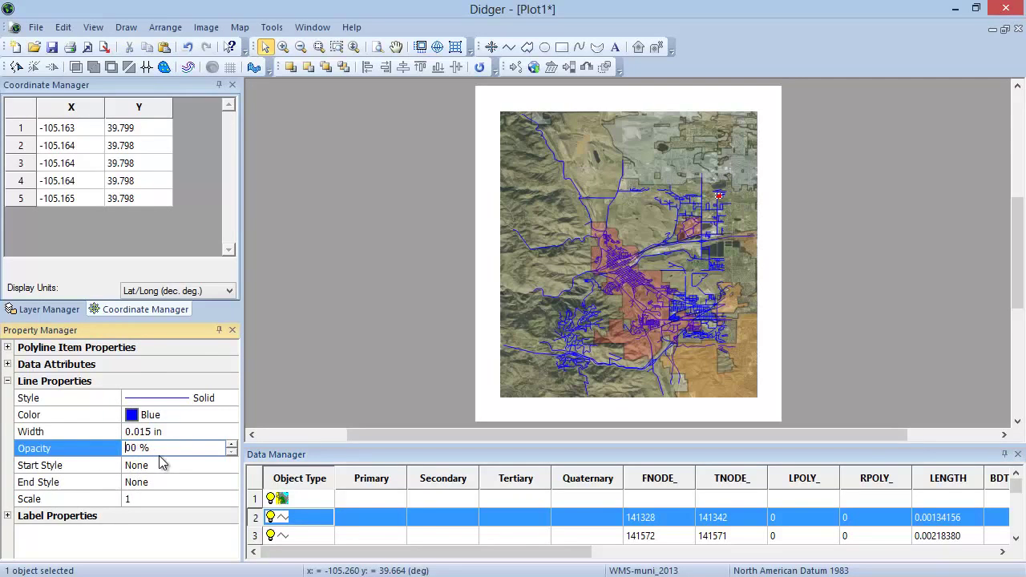
{"action": "type", "text": "7"}
{"action": "key", "text": "Return"}
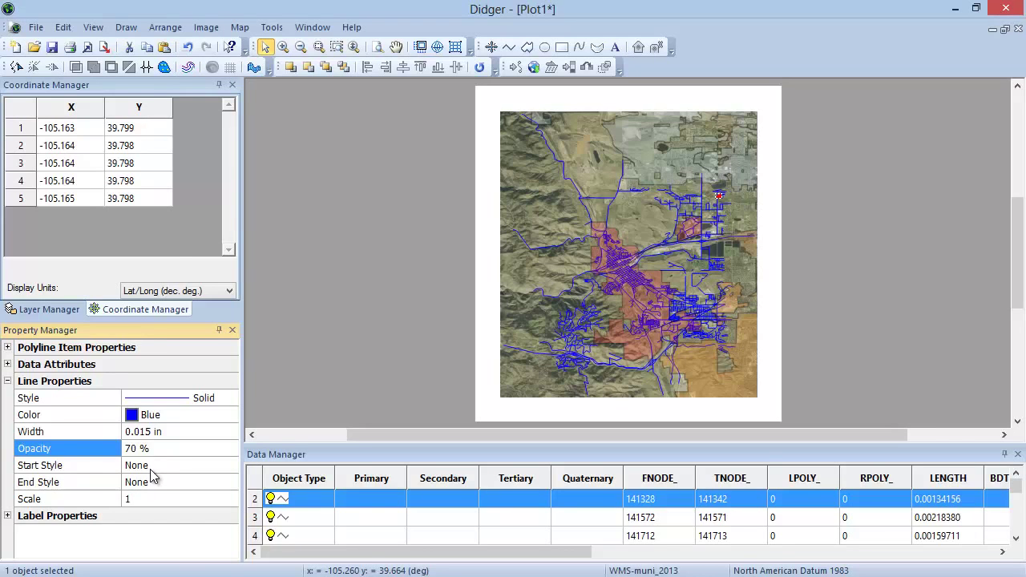
Start adding a data source under Imagery in the online map downloads and name it USGS Colorado WMS Data.
{"action": "left_click", "coordinate": [206, 28]}
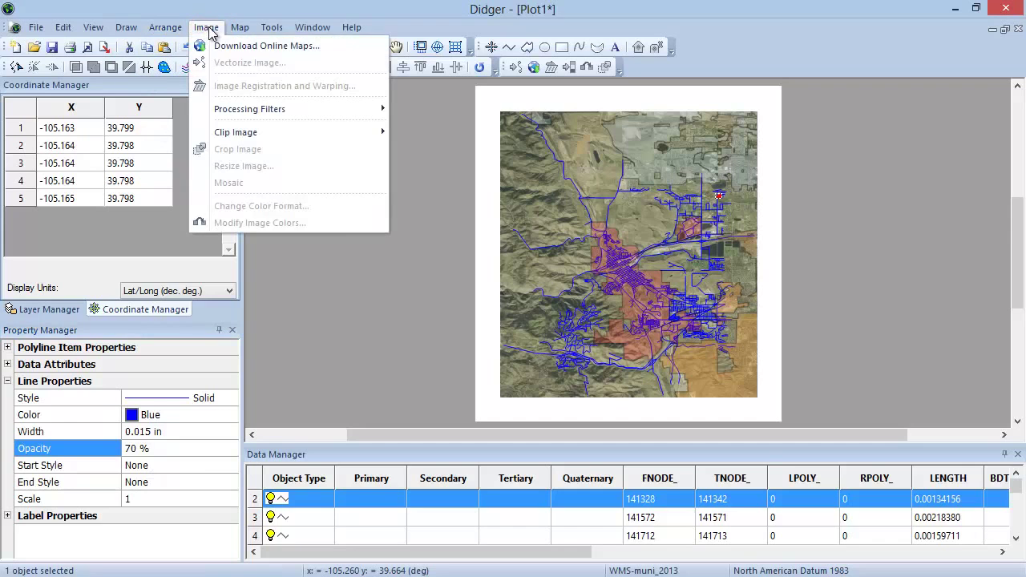
{"action": "left_click", "coordinate": [329, 49]}
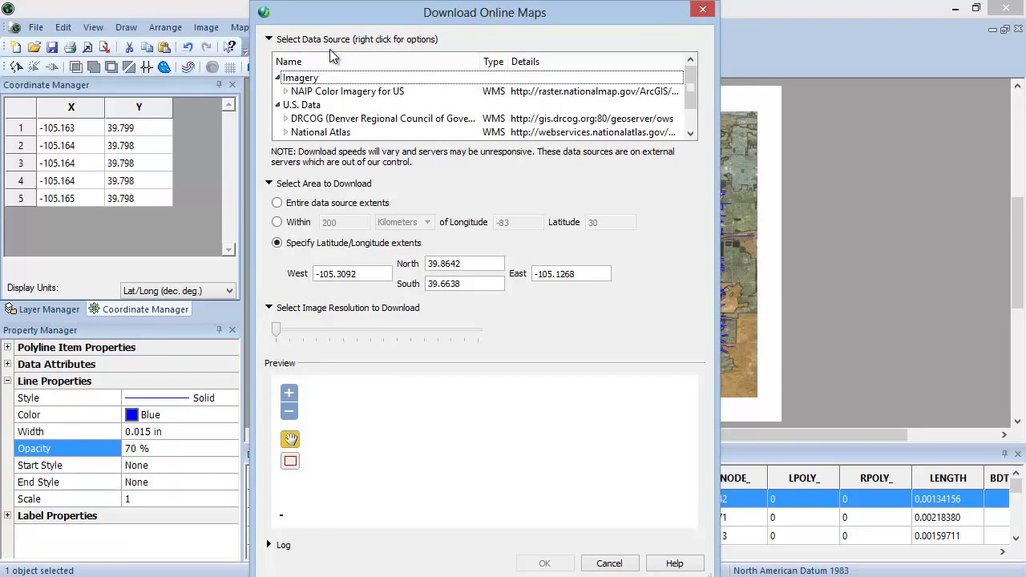
{"action": "right_click", "coordinate": [331, 75]}
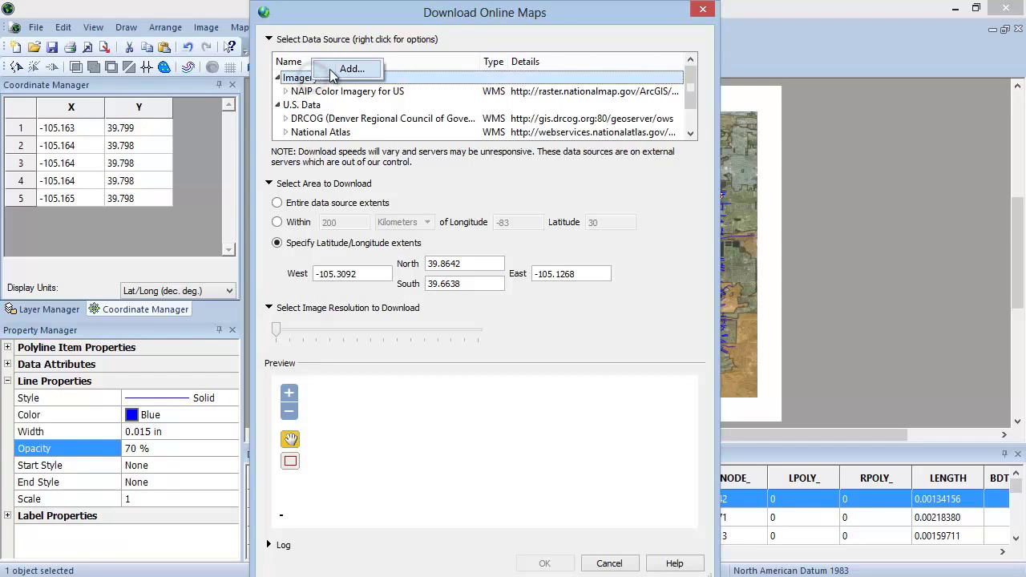
{"action": "left_click", "coordinate": [350, 70]}
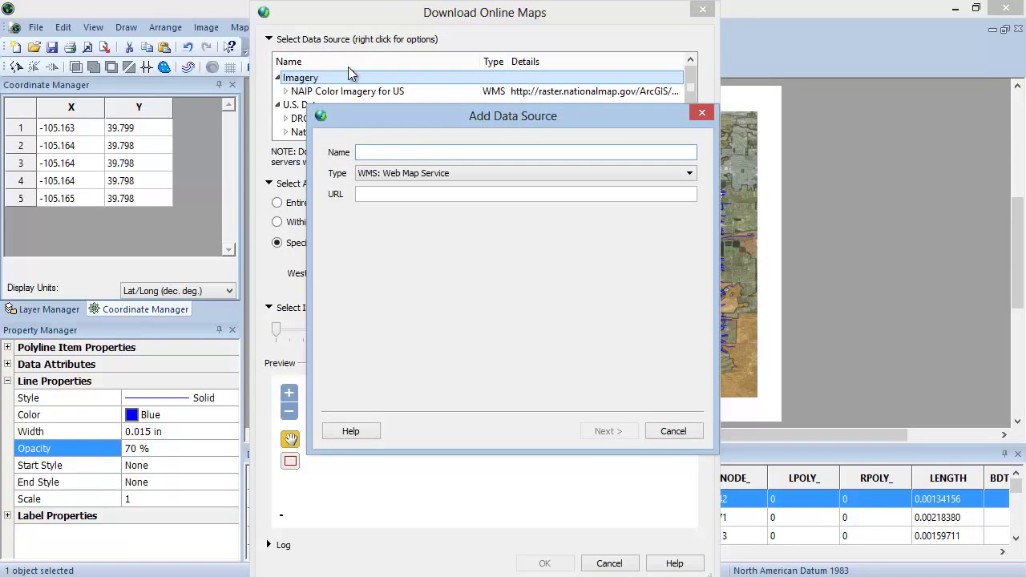
{"action": "type", "text": "USGS Colorado WMS Data"}
{"action": "key", "text": "Tab"}
{"action": "key", "text": "Tab"}
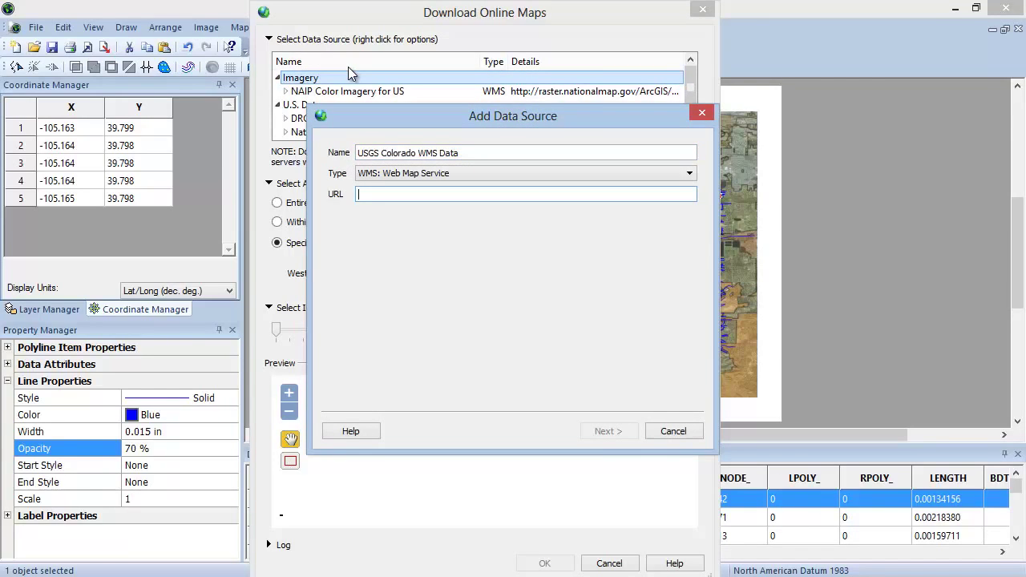
{"action": "type", "text": "http://"}
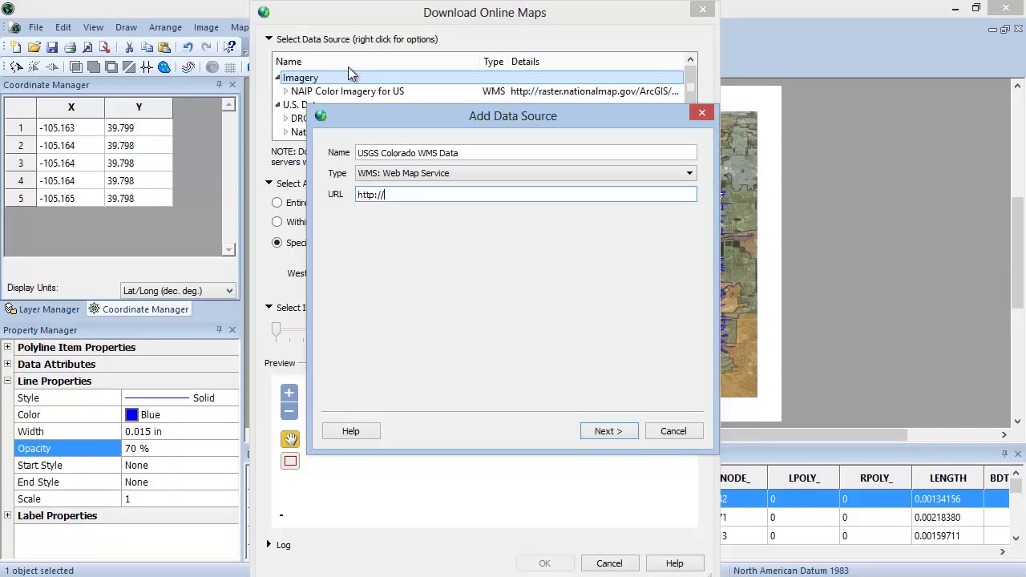
{"action": "type", "text": "mrdata.usgs.gov/services"}
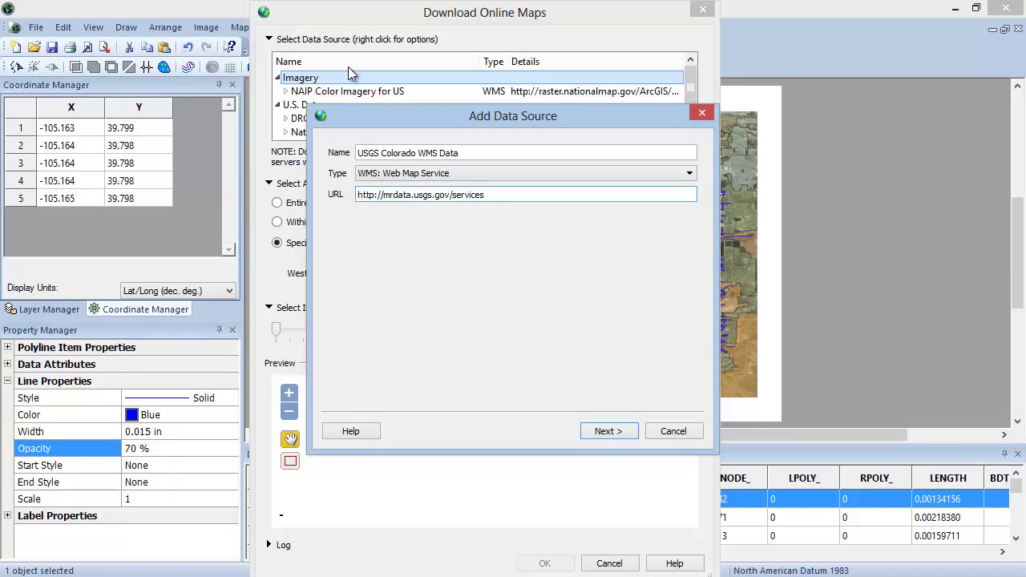
{"action": "type", "text": "/co?"}
{"action": "left_click", "coordinate": [629, 434]}
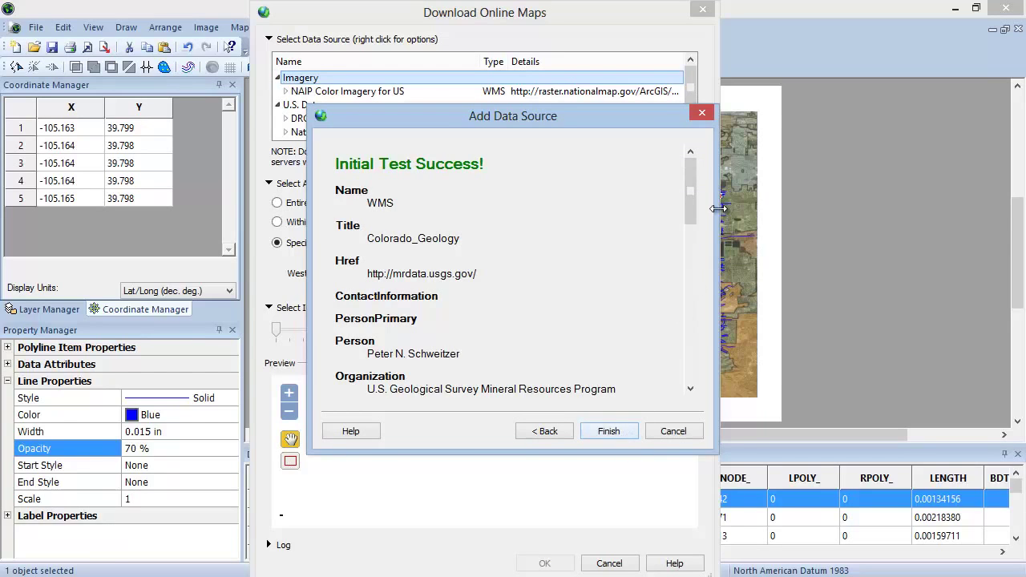
{"action": "left_click_drag", "start_coordinate": [695, 193], "coordinate": [678, 359]}
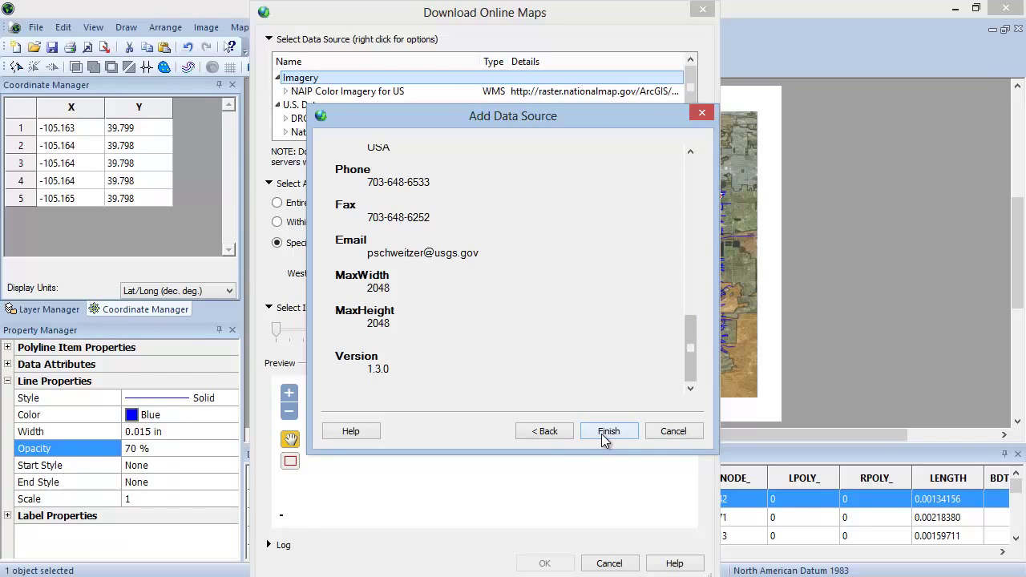
{"action": "left_click", "coordinate": [607, 433]}
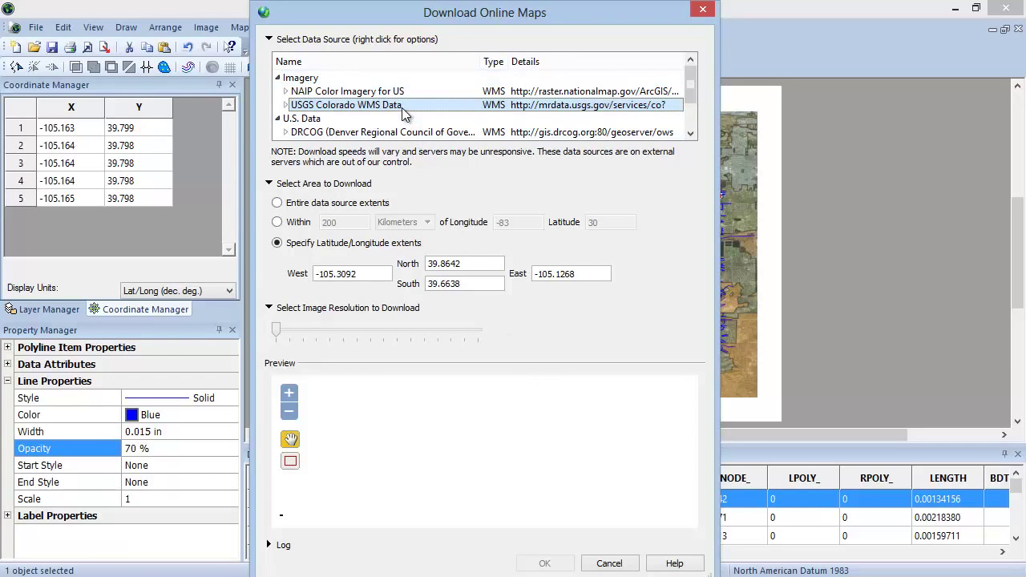
Expand the USGS Colorado WMS Data source and add its second Colorado_Lithology layer to the favorites.
{"action": "left_click", "coordinate": [286, 106]}
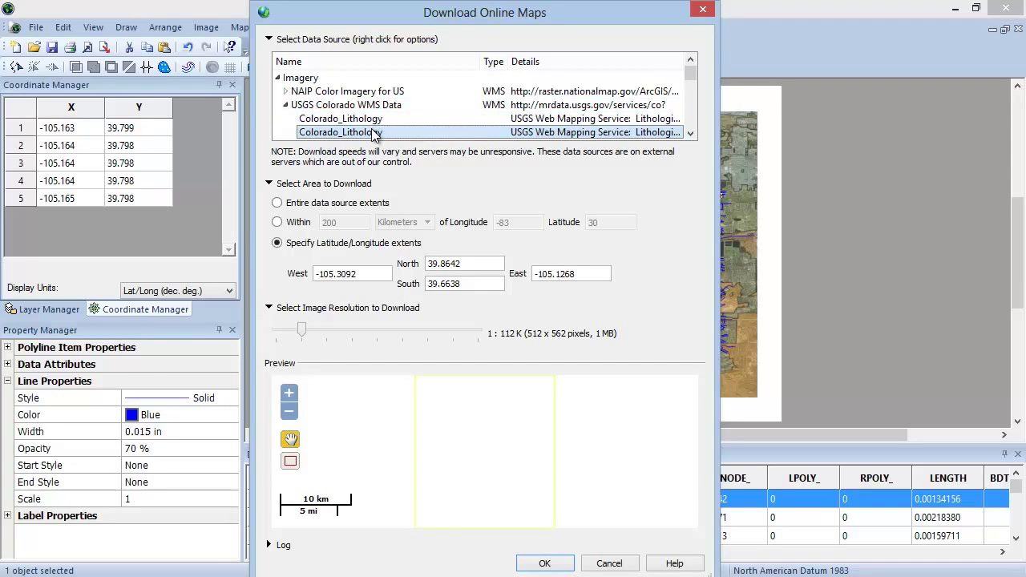
{"action": "right_click", "coordinate": [339, 140]}
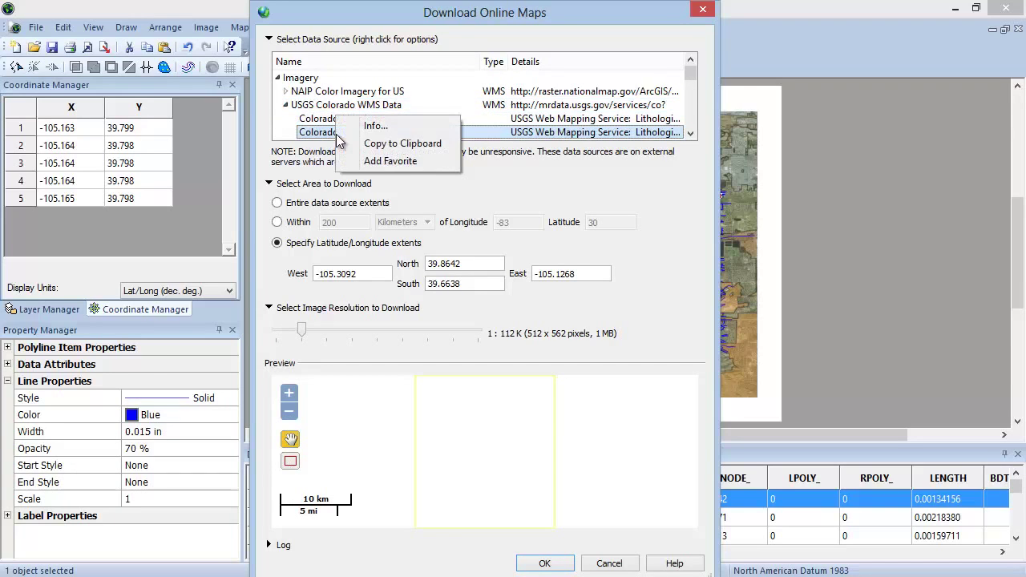
{"action": "left_click", "coordinate": [436, 166]}
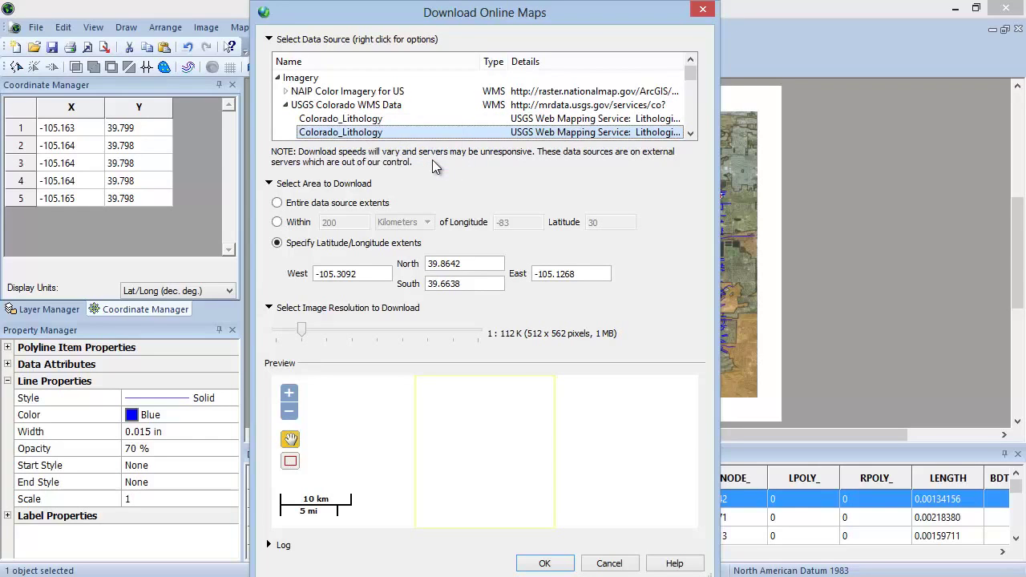